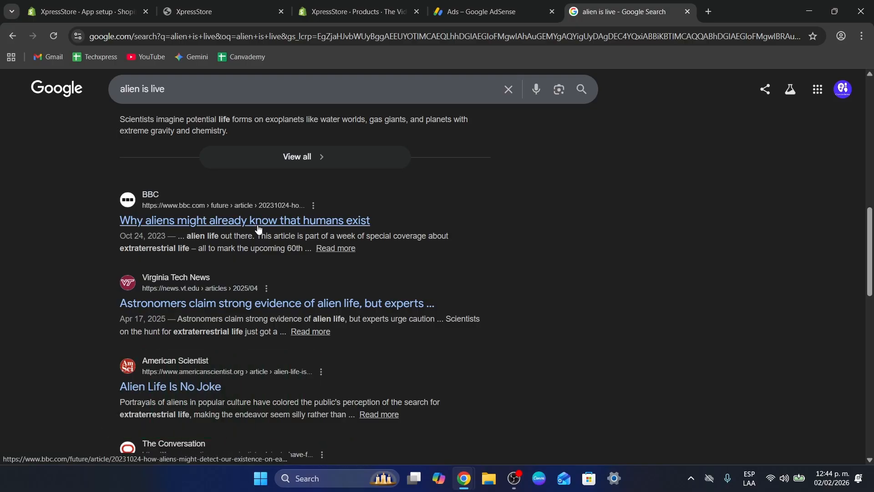
# Open the BBC article "Why aliens might already know that humans exist" from the search results and examine its advertisement areas
pyautogui.click(258, 225)
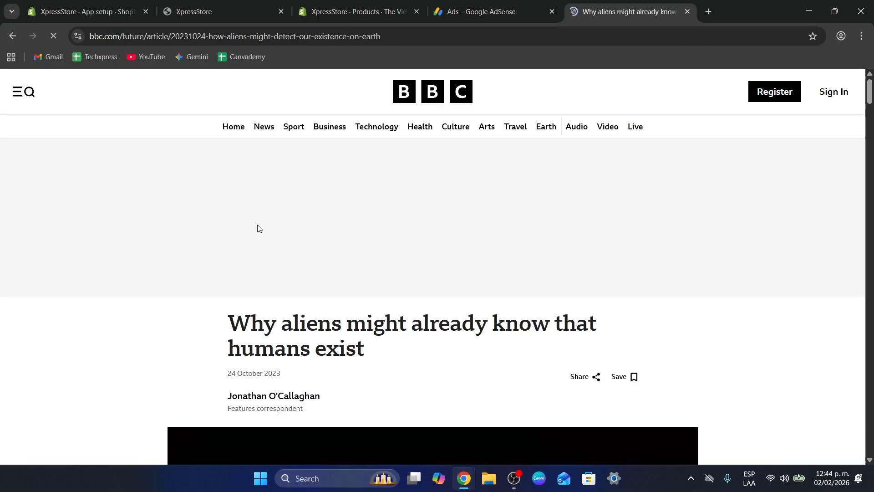
pyautogui.scroll(-10, 354, 290)
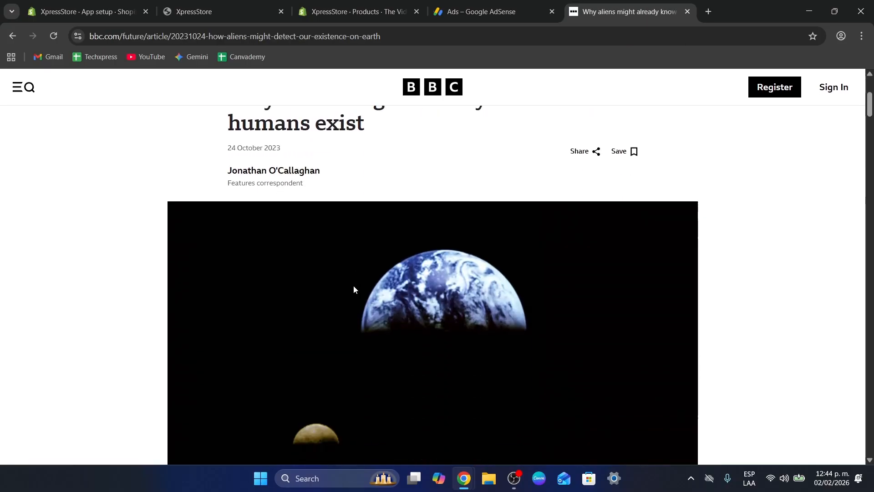
pyautogui.scroll(-15, 353, 289)
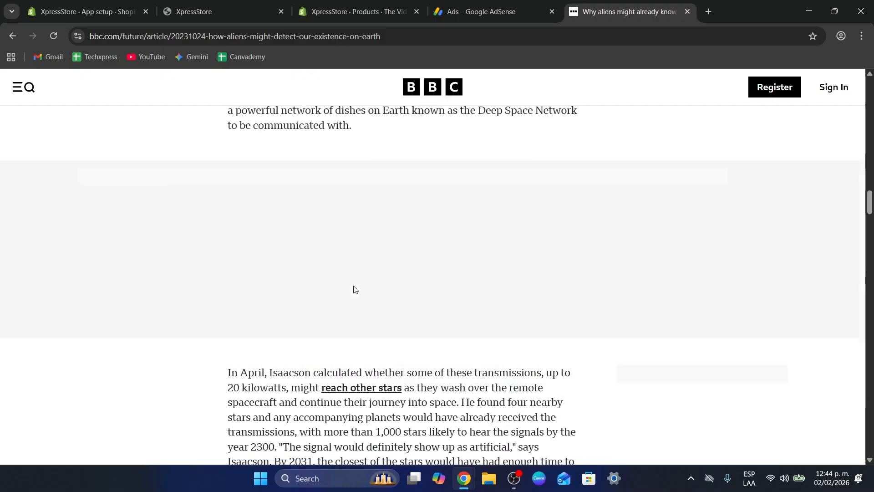
pyautogui.scroll(3, 353, 290)
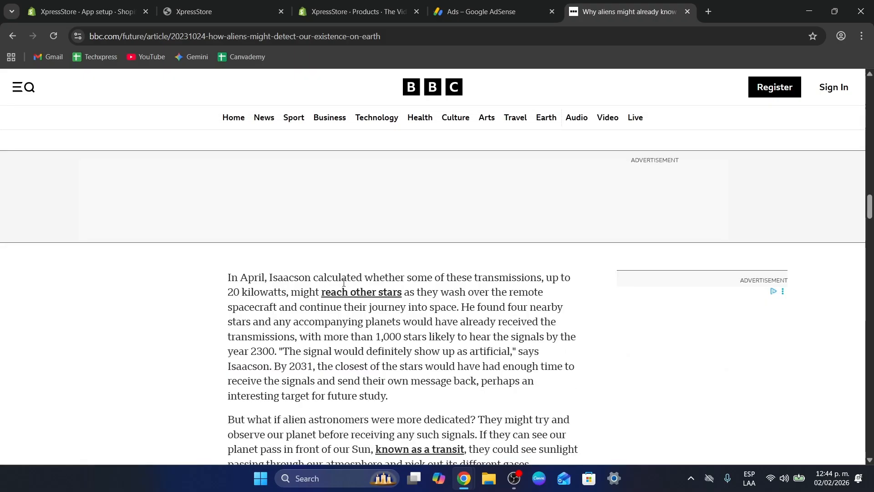
pyautogui.scroll(3, 380, 317)
pyautogui.scroll(5, 380, 318)
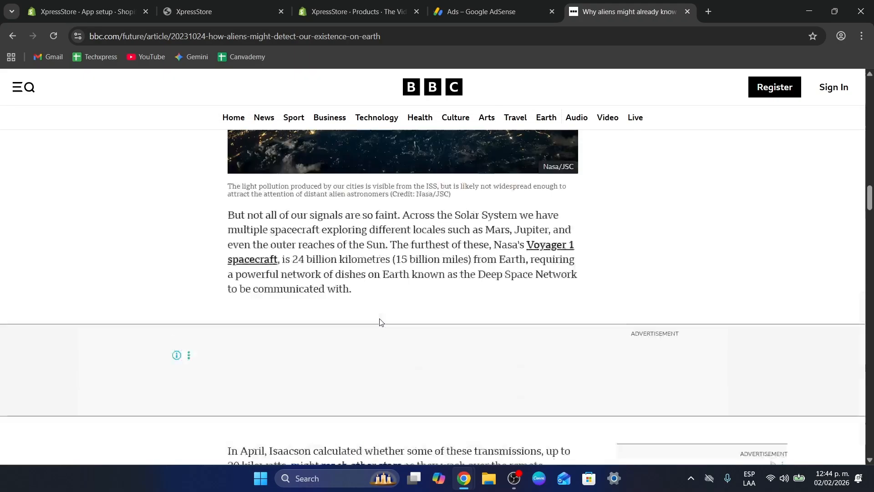
pyautogui.scroll(-5, 380, 322)
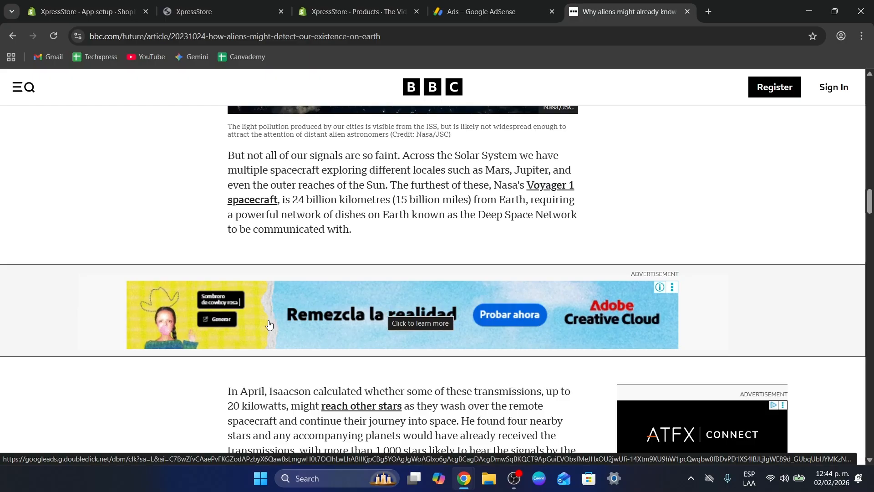
# Search the web for "google extensions" in a new tab and open the Chrome Web Store
pyautogui.click(708, 11)
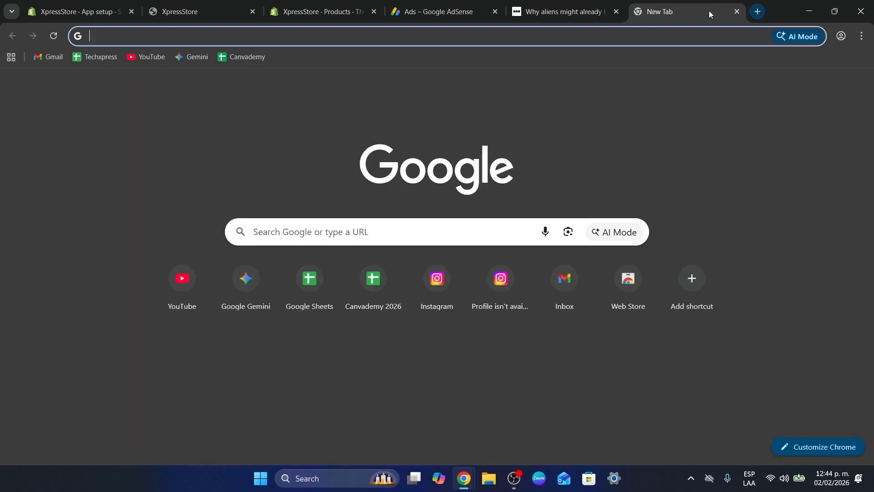
pyautogui.write('google')
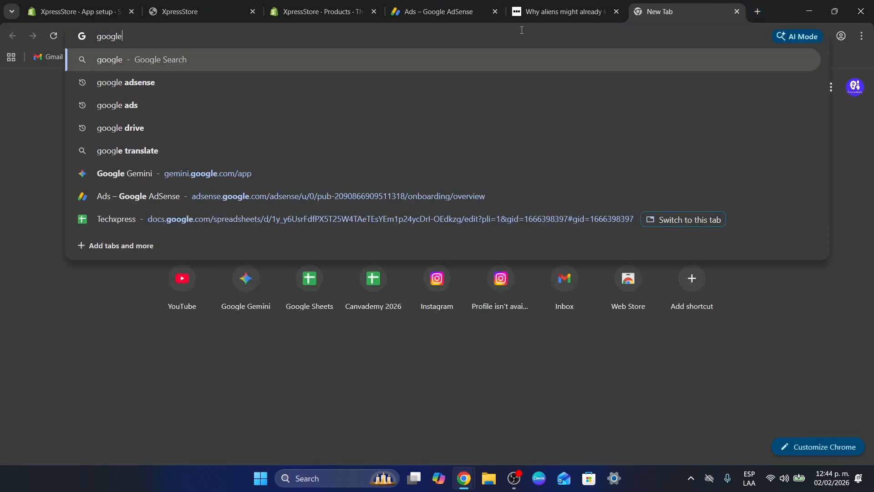
pyautogui.write(' extensions')
pyautogui.press('Return')
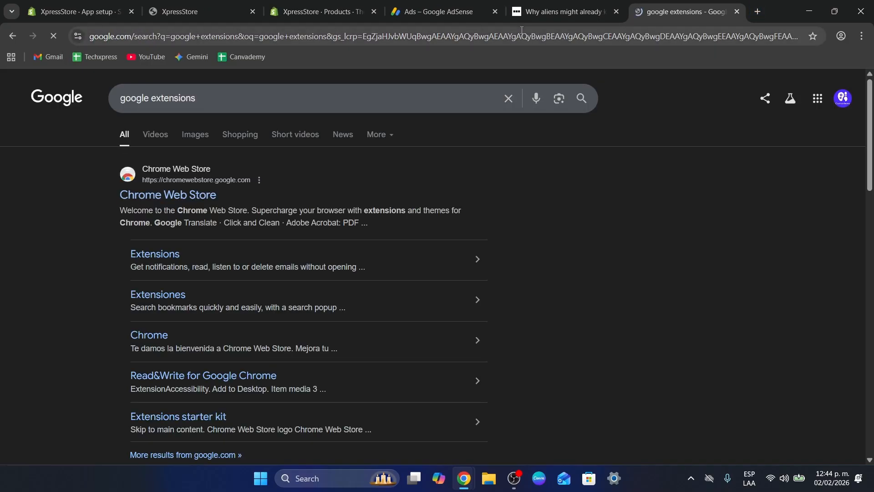
pyautogui.click(200, 187)
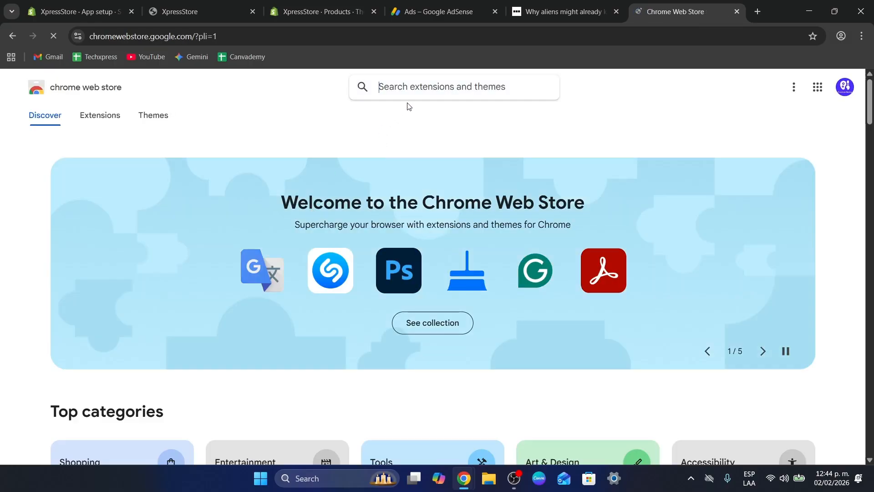
# Search the store for "ublock" and open the uBlock extension's listing to review its details
pyautogui.click(436, 91)
pyautogui.write('ublock')
pyautogui.press('Return')
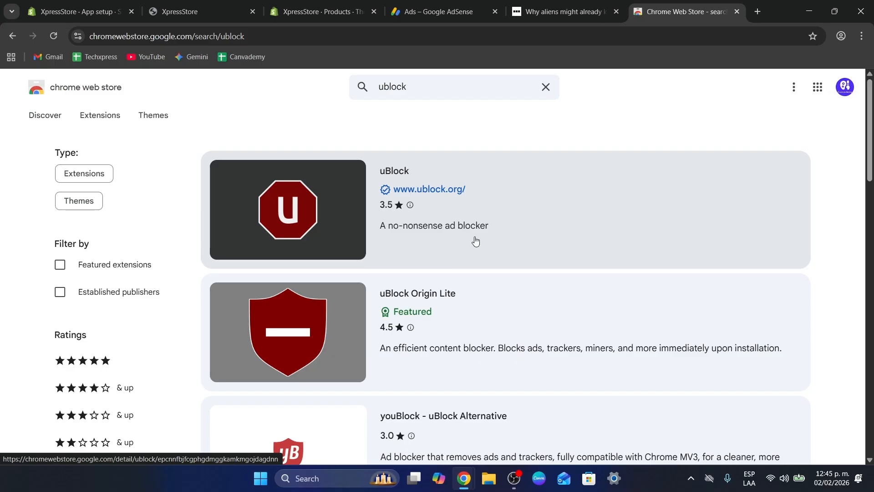
pyautogui.click(459, 196)
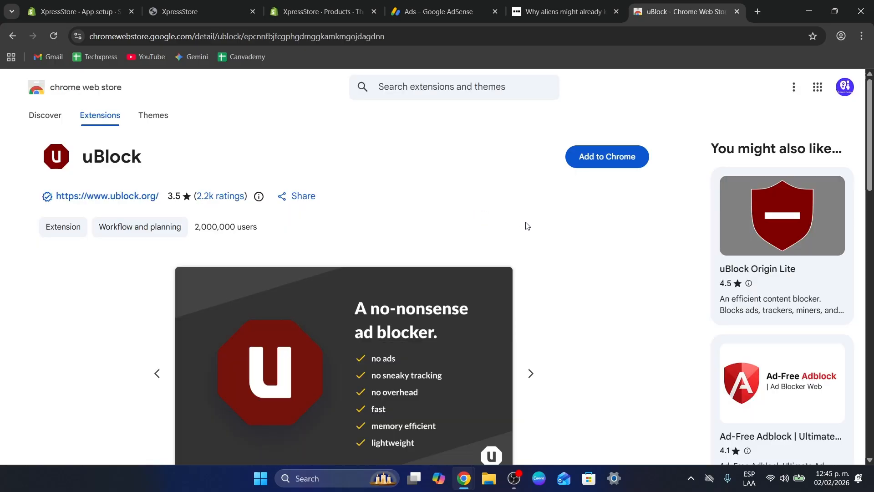
pyautogui.scroll(-7, 492, 237)
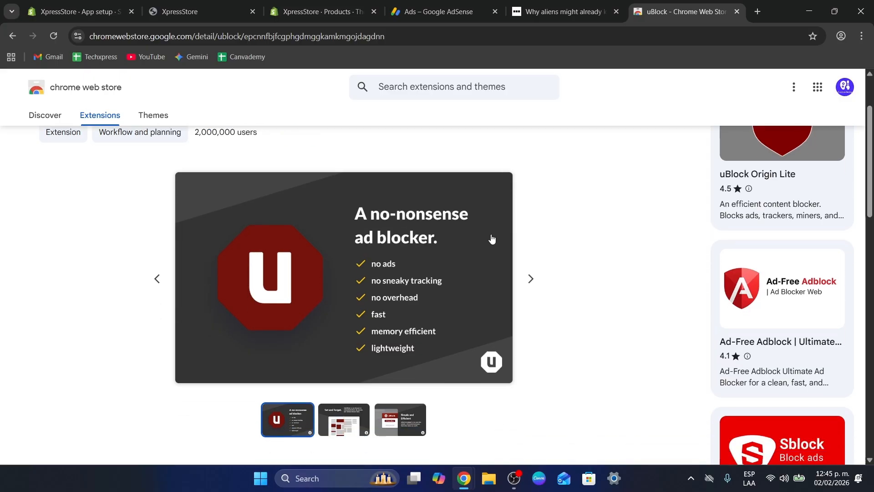
pyautogui.scroll(-1, 491, 238)
pyautogui.scroll(8, 491, 234)
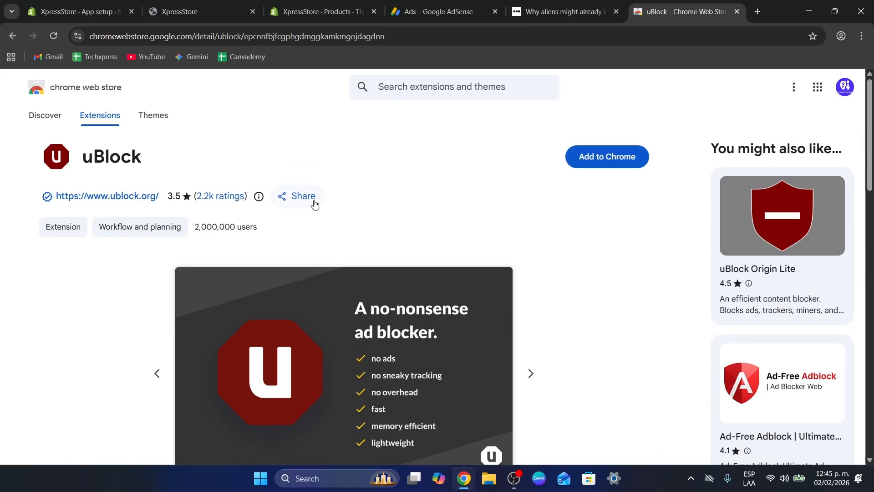
# Add the uBlock extension to Chrome, check its download progress and dismiss the installation notice
pyautogui.click(585, 161)
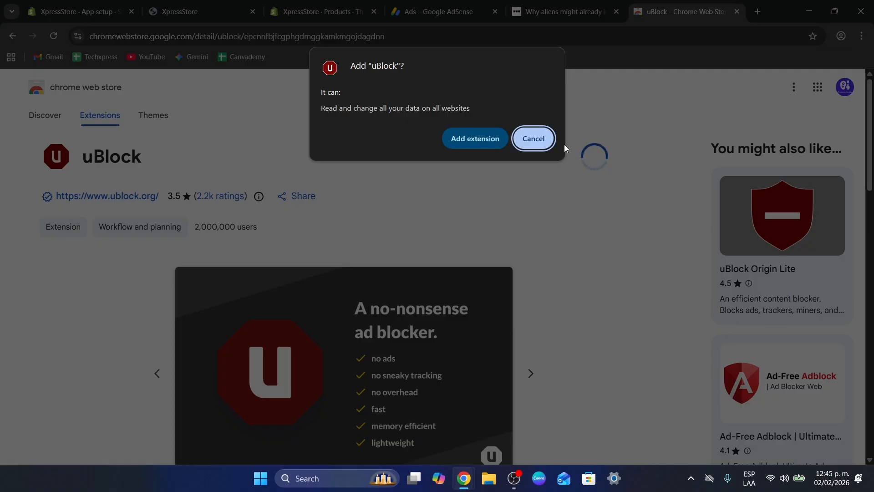
pyautogui.click(495, 142)
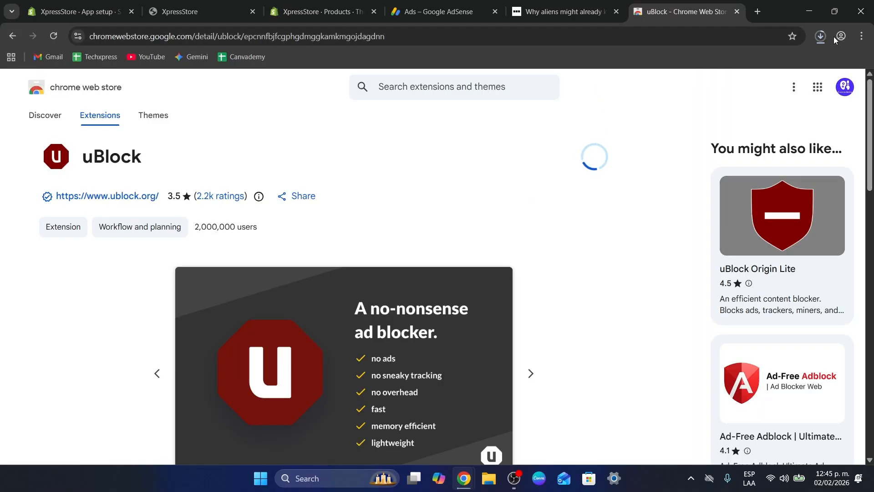
pyautogui.click(825, 37)
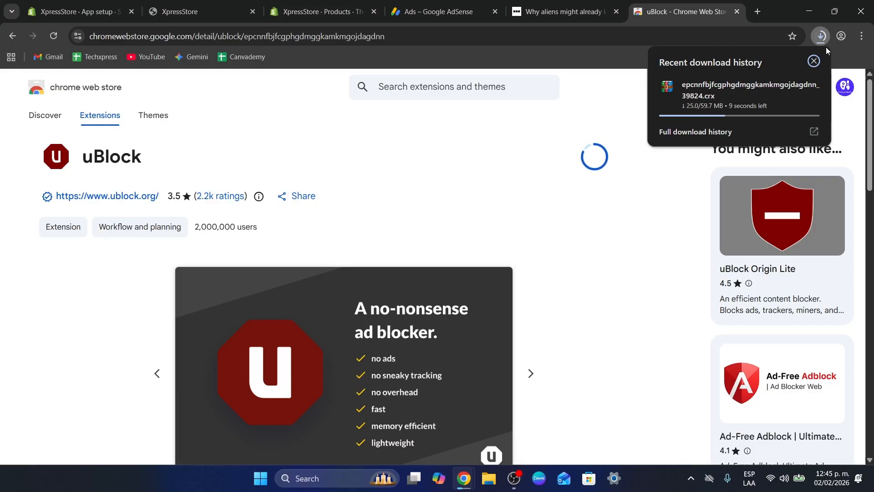
pyautogui.click(861, 39)
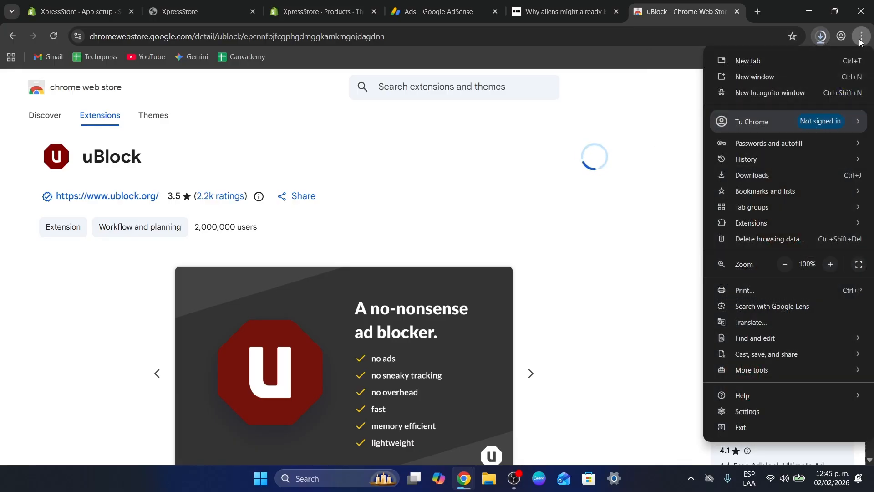
pyautogui.moveTo(764, 223)
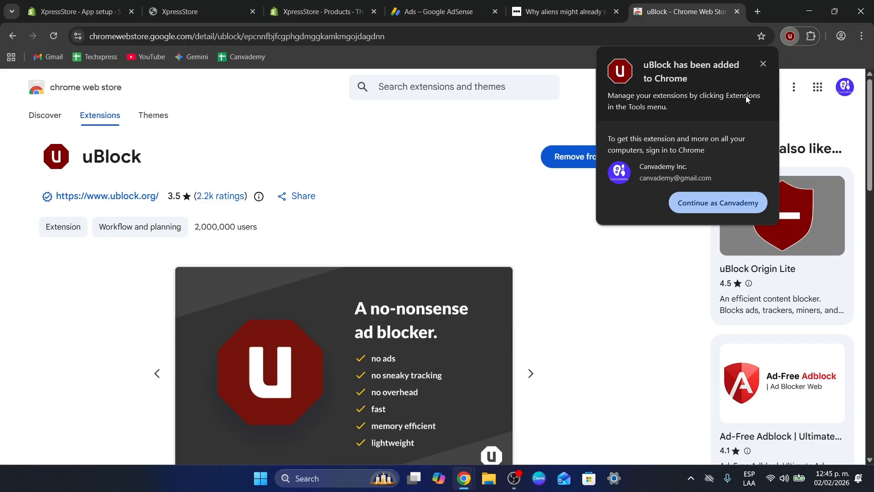
pyautogui.click(764, 64)
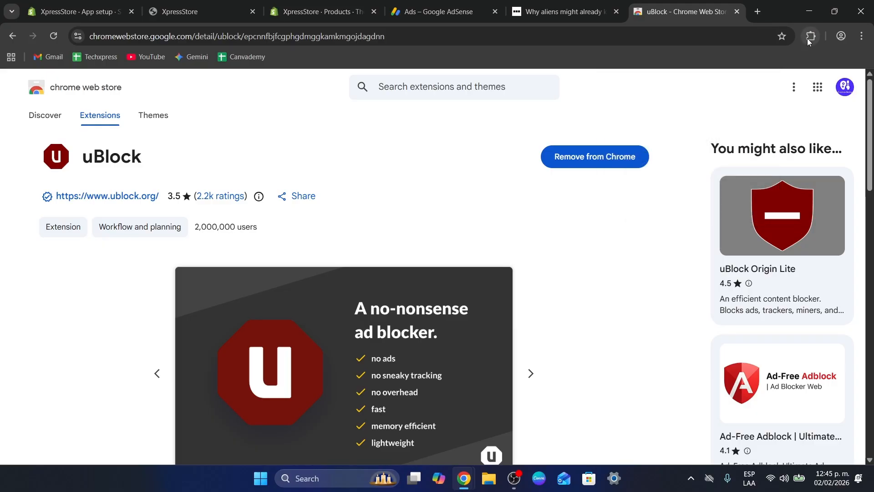
# Look up uBlock among the installed extensions and view its available options
pyautogui.click(808, 37)
pyautogui.click(796, 125)
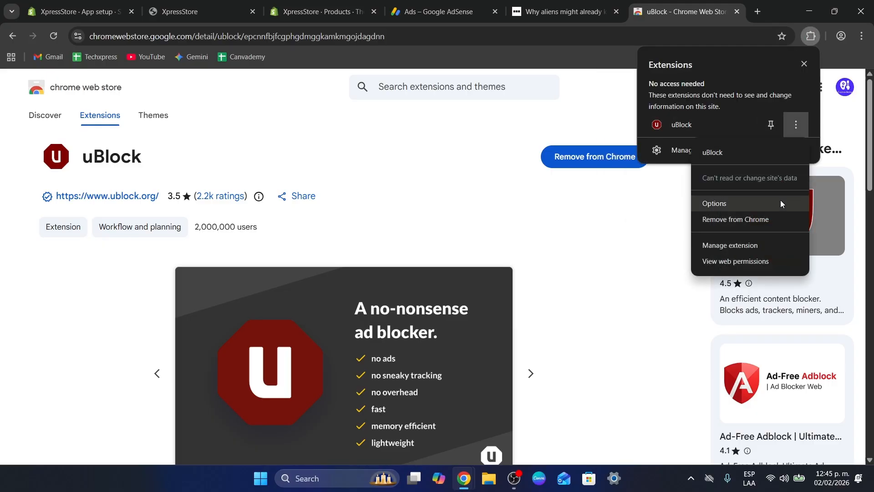
pyautogui.click(474, 7)
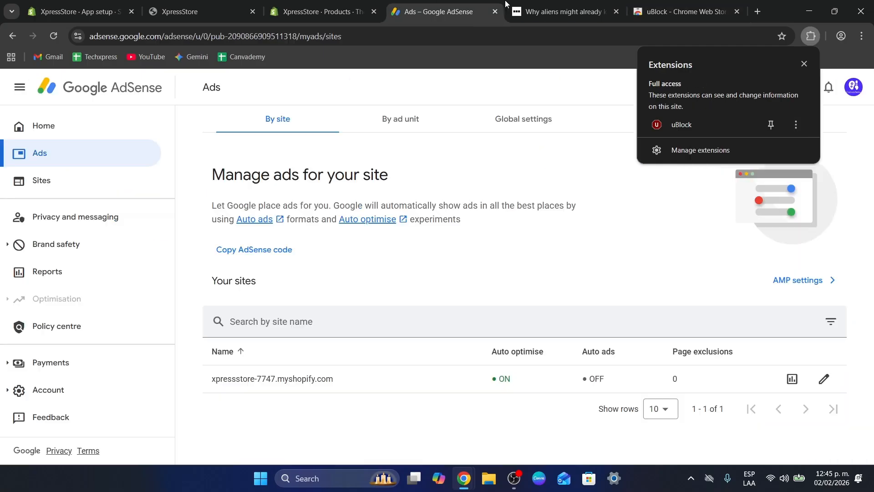
# Reload the open BBC article and examine its advertisement areas along the whole page
pyautogui.click(536, 5)
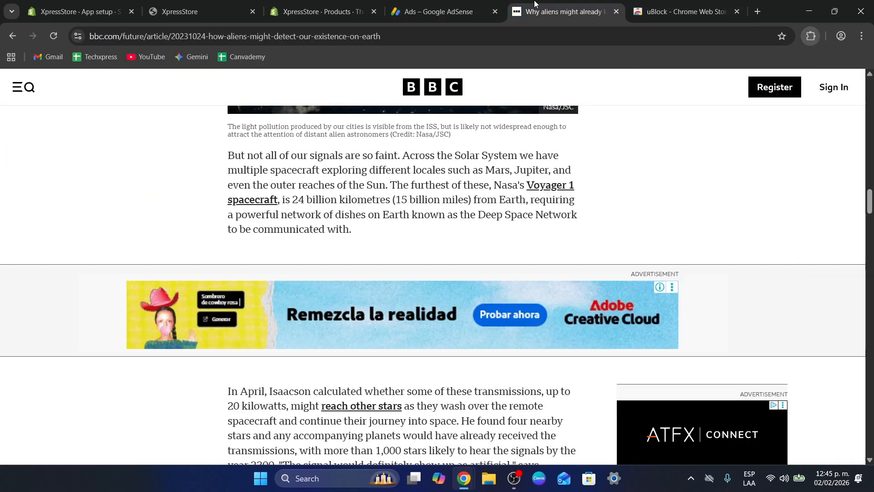
pyautogui.click(52, 37)
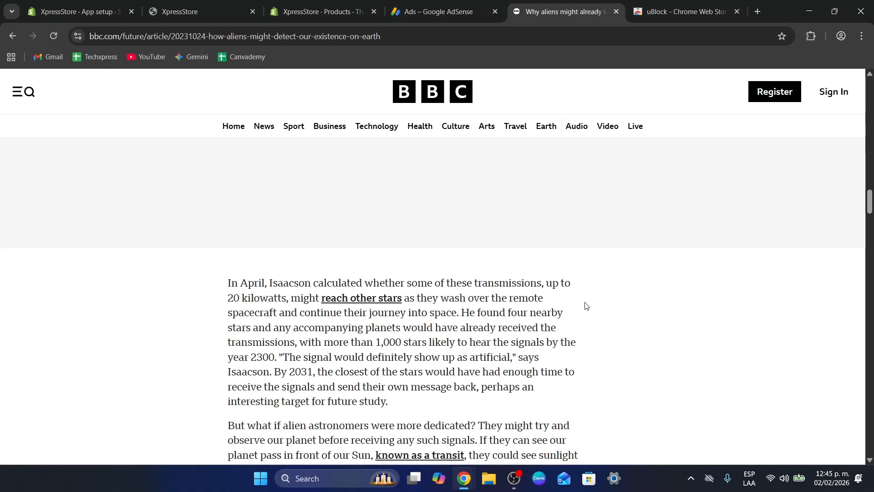
pyautogui.scroll(-9, 489, 297)
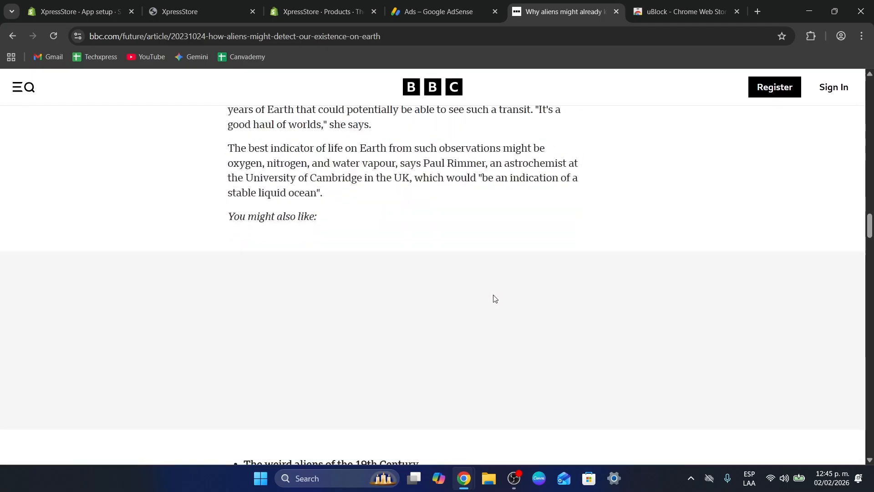
pyautogui.scroll(10, 495, 298)
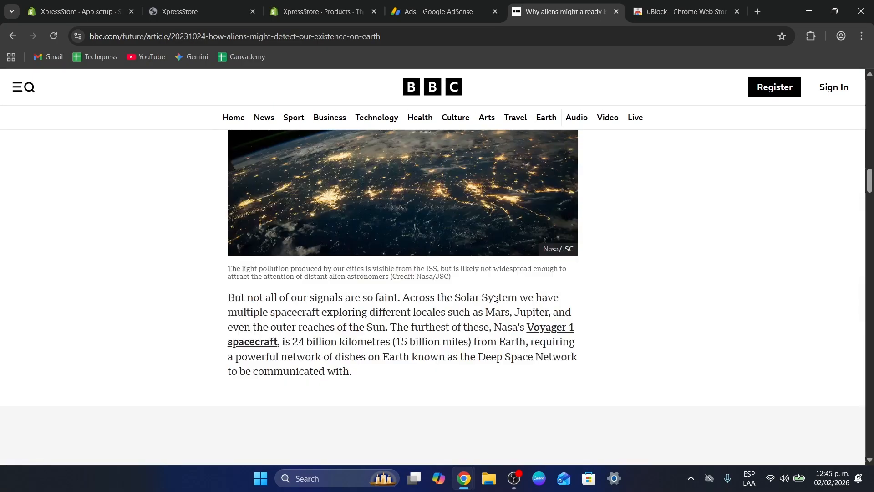
pyautogui.scroll(-8, 494, 298)
pyautogui.scroll(20, 494, 298)
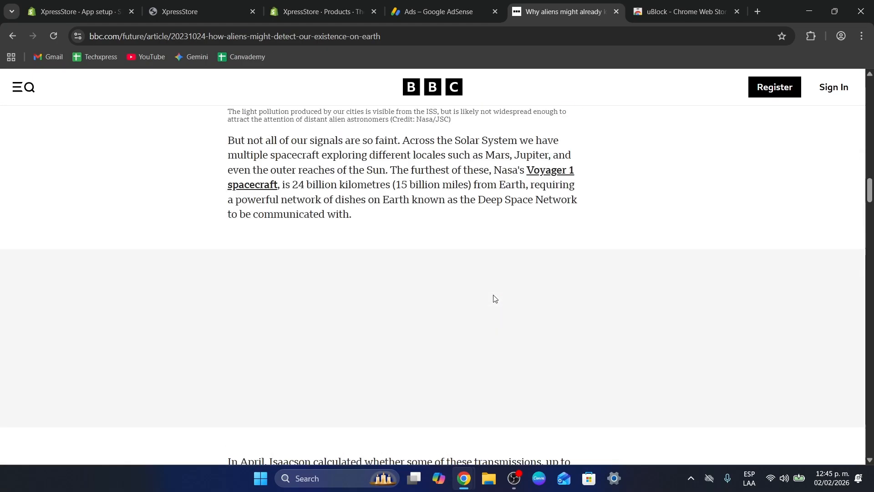
pyautogui.scroll(6, 495, 298)
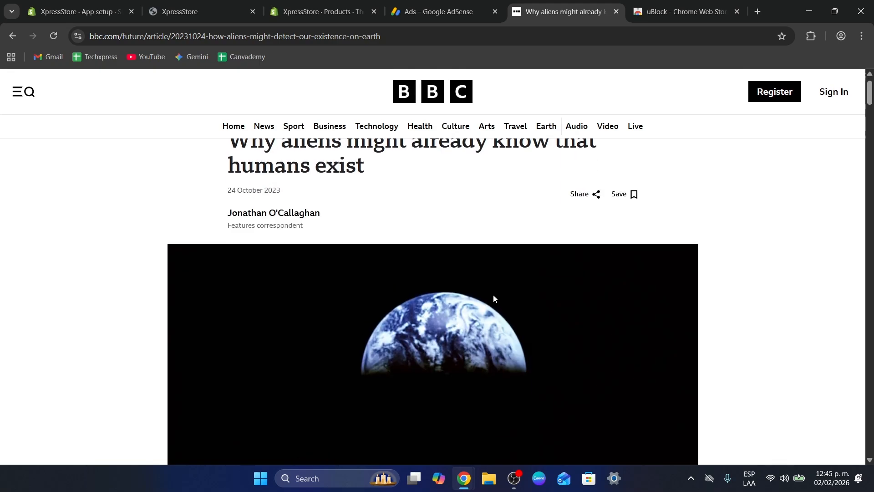
pyautogui.scroll(-10, 494, 299)
pyautogui.scroll(-15, 493, 298)
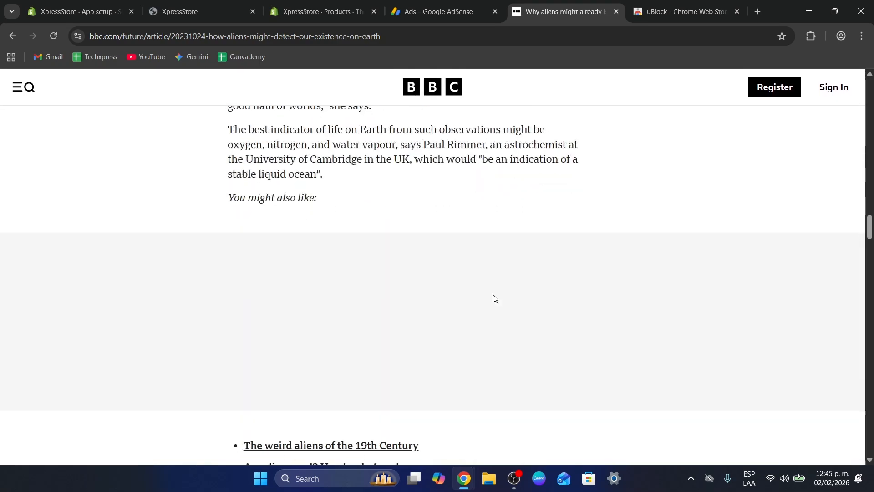
pyautogui.scroll(-12, 494, 298)
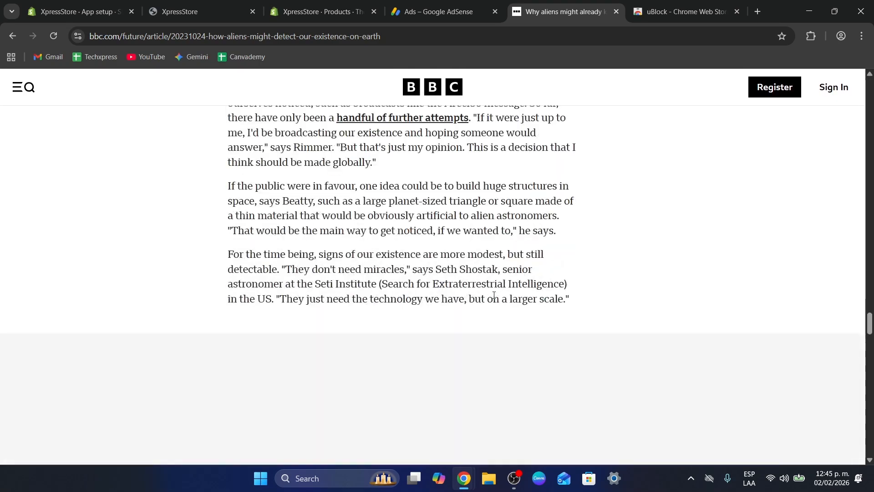
pyautogui.scroll(10, 493, 299)
pyautogui.scroll(18, 493, 299)
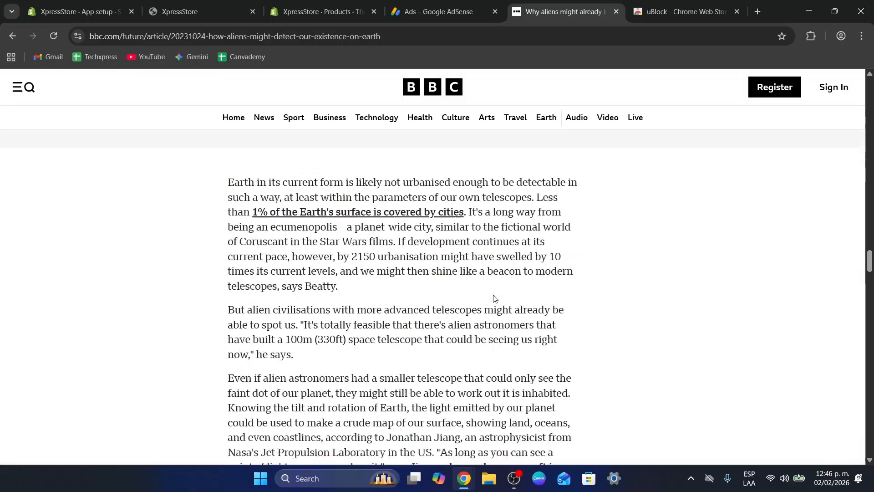
pyautogui.scroll(20, 494, 298)
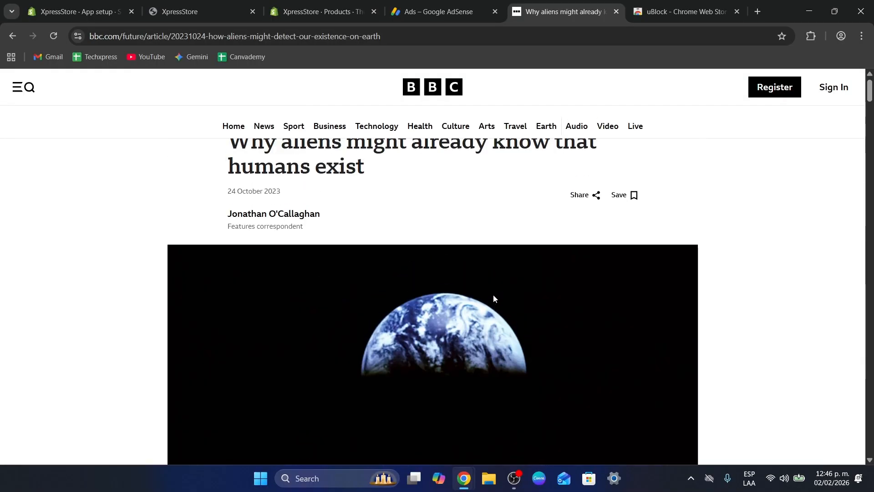
pyautogui.scroll(-6, 493, 299)
# Return to the Chrome Web Store and search it for "adblock"
pyautogui.click(701, 8)
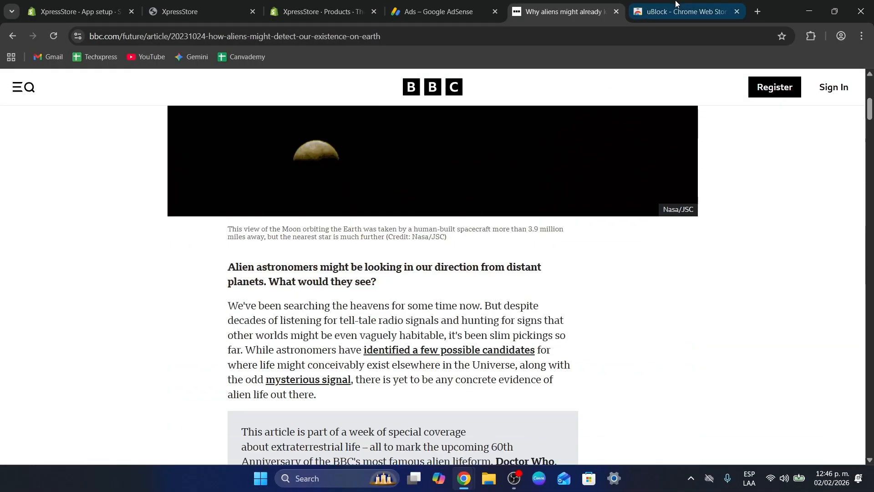
pyautogui.click(473, 87)
pyautogui.write('adblock')
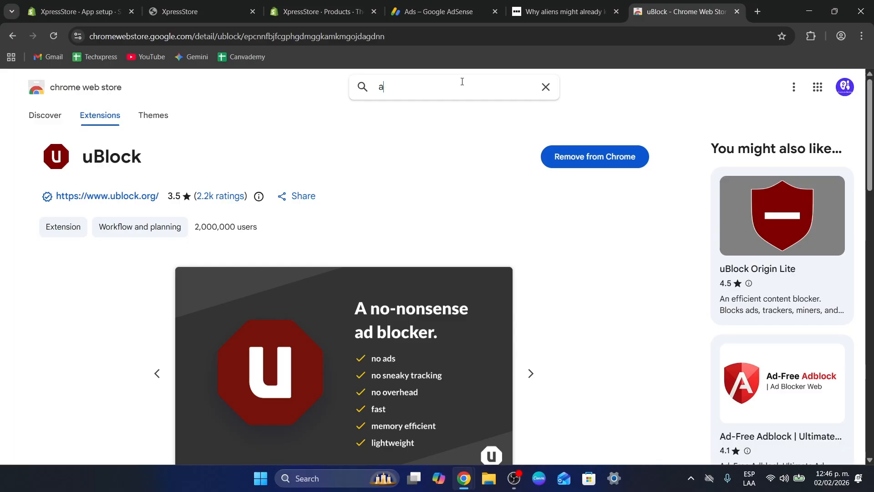
pyautogui.press('Return')
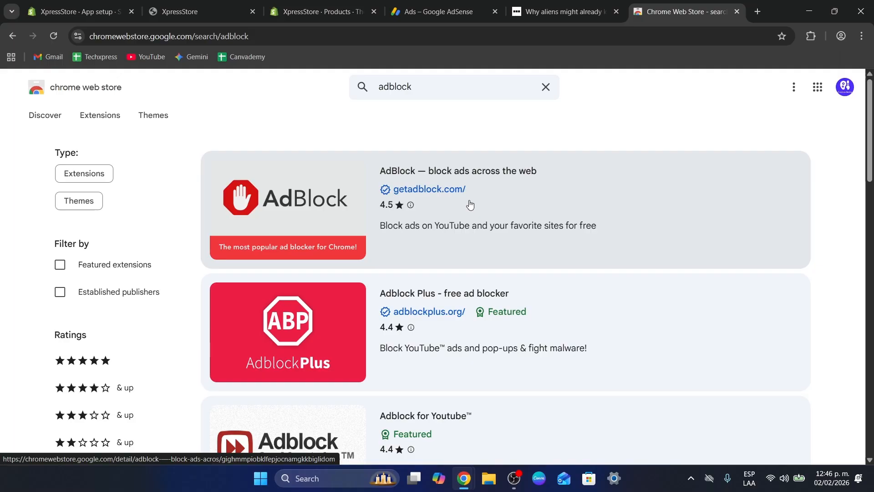
# Examine the ad-blocking extensions listed for the "adblock" search in the Chrome Web Store
pyautogui.scroll(-1, 466, 336)
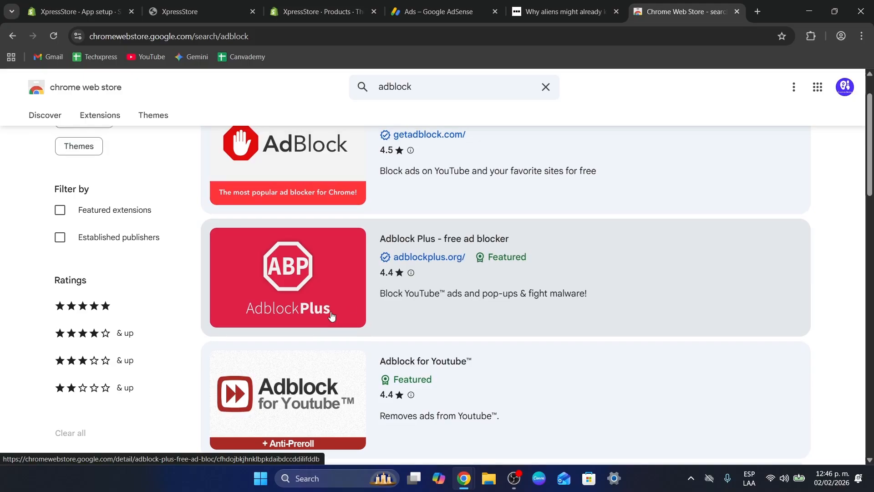
pyautogui.scroll(1, 332, 316)
pyautogui.scroll(-5, 491, 241)
pyautogui.scroll(-6, 491, 247)
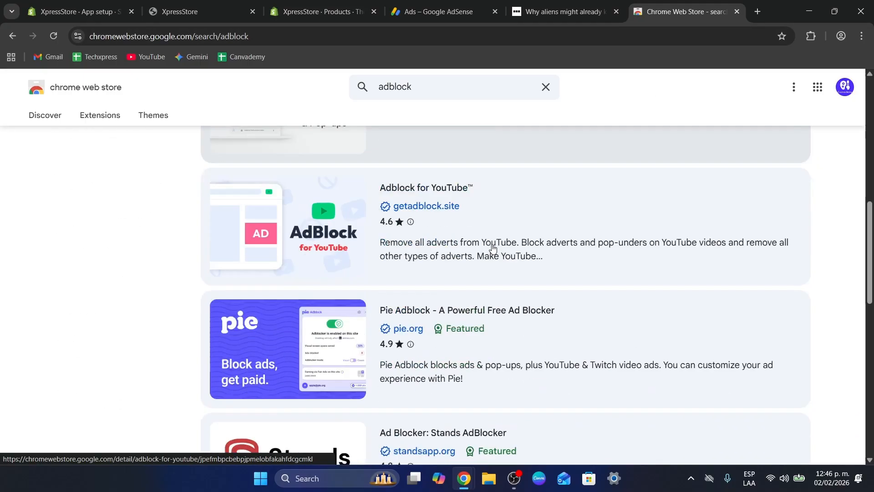
pyautogui.scroll(12, 493, 248)
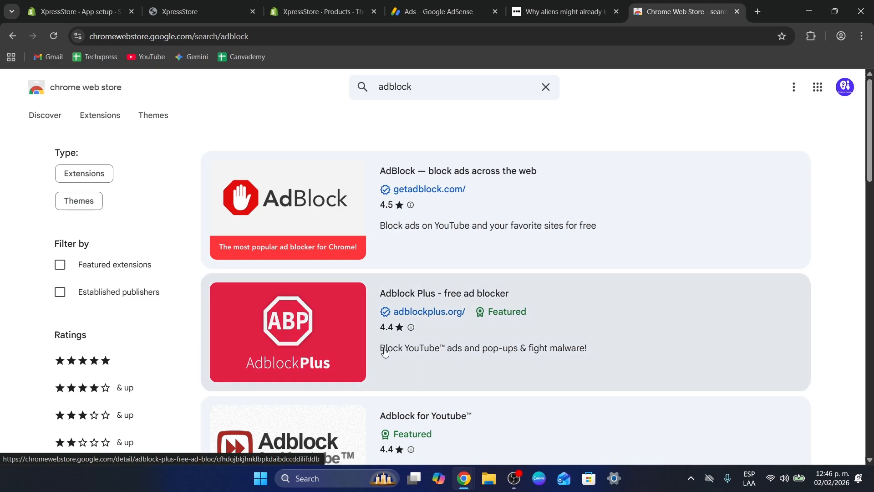
pyautogui.scroll(-6, 359, 337)
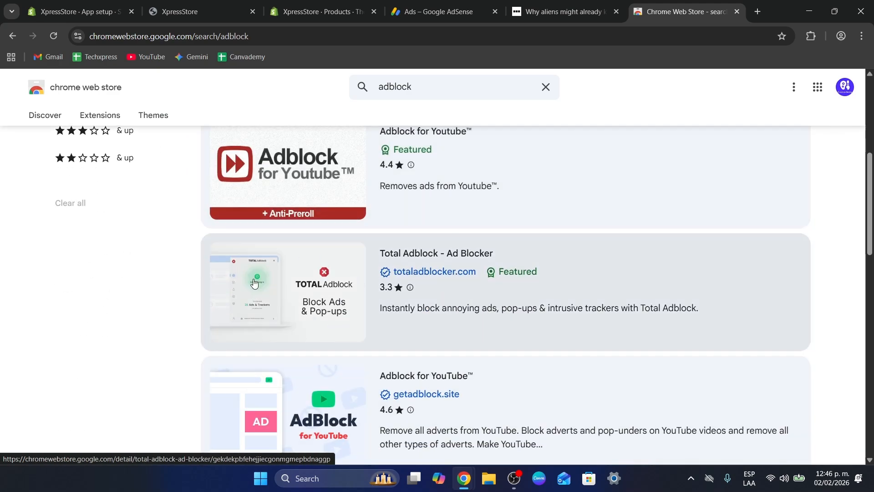
# View the installed extensions, and return to the open BBC article to examine its body for advertisements
pyautogui.click(810, 32)
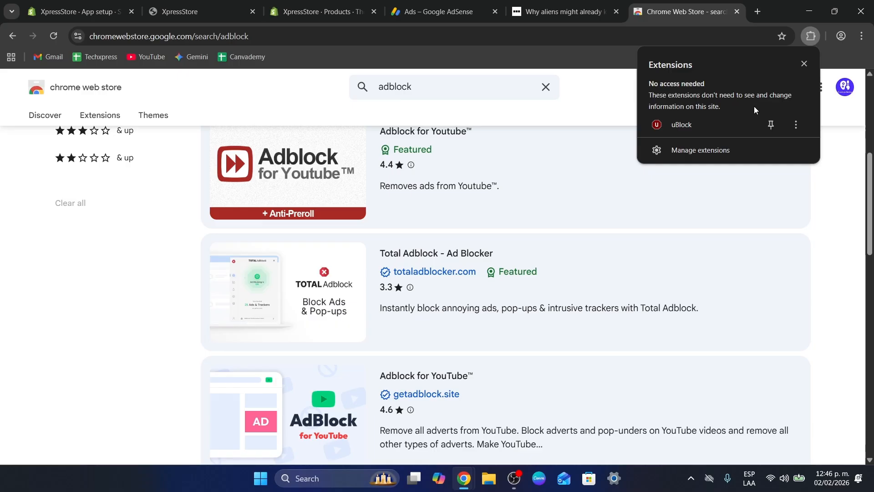
pyautogui.click(565, 12)
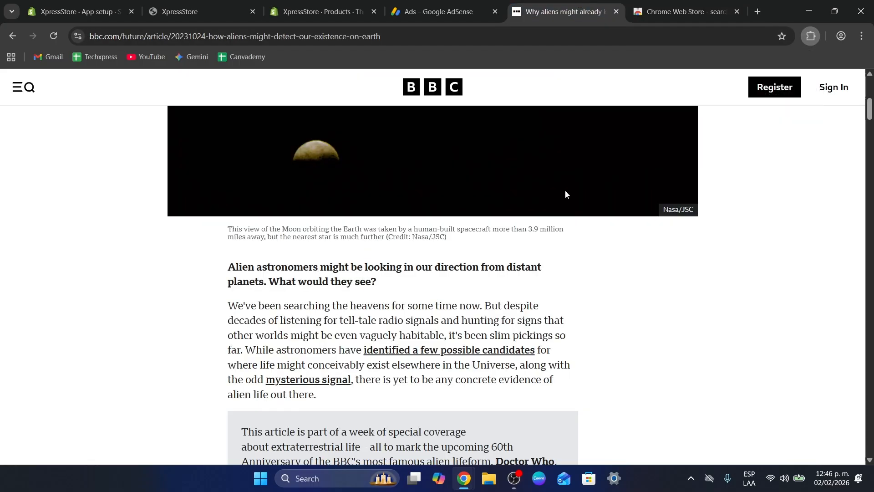
pyautogui.scroll(-6, 575, 242)
pyautogui.scroll(-20, 574, 243)
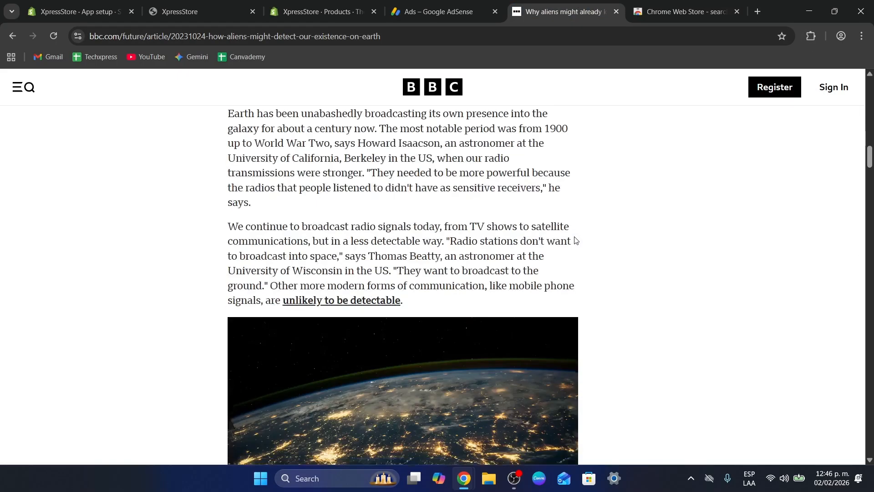
pyautogui.scroll(-8, 540, 220)
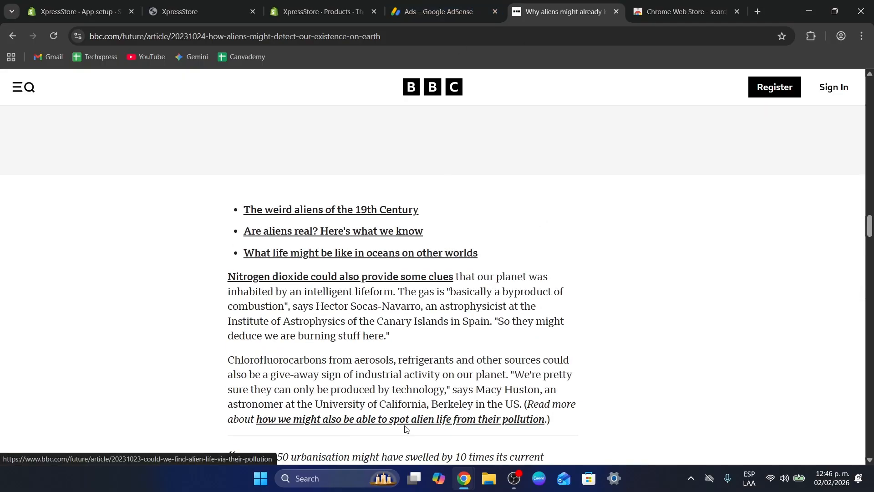
# Search Google for "brave" in a new tab and open the official Brave browser website
pyautogui.click(758, 11)
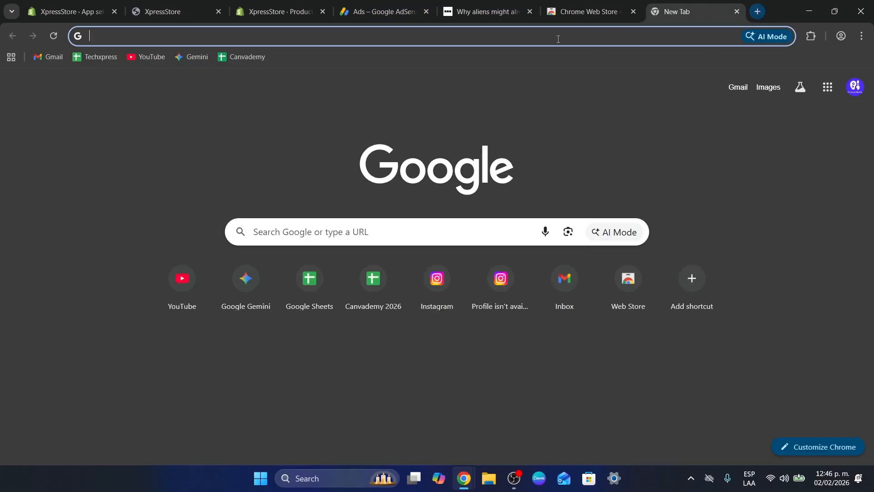
pyautogui.write('brave')
pyautogui.press('Return')
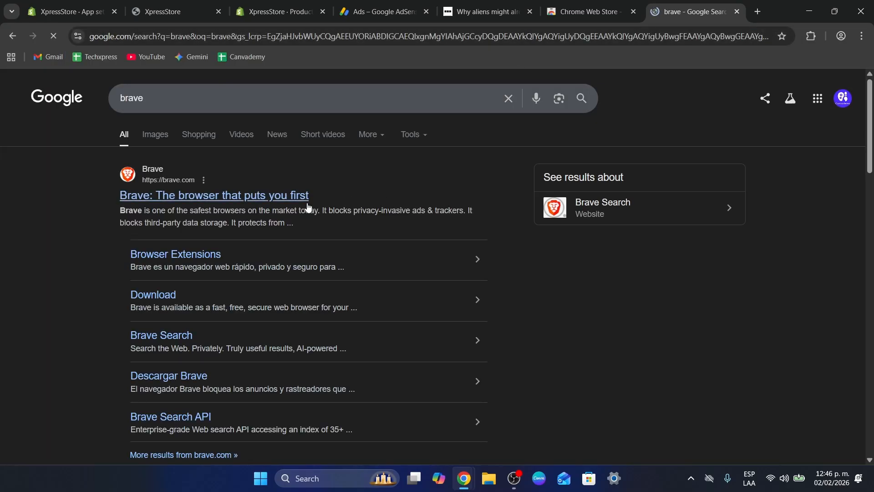
pyautogui.click(259, 201)
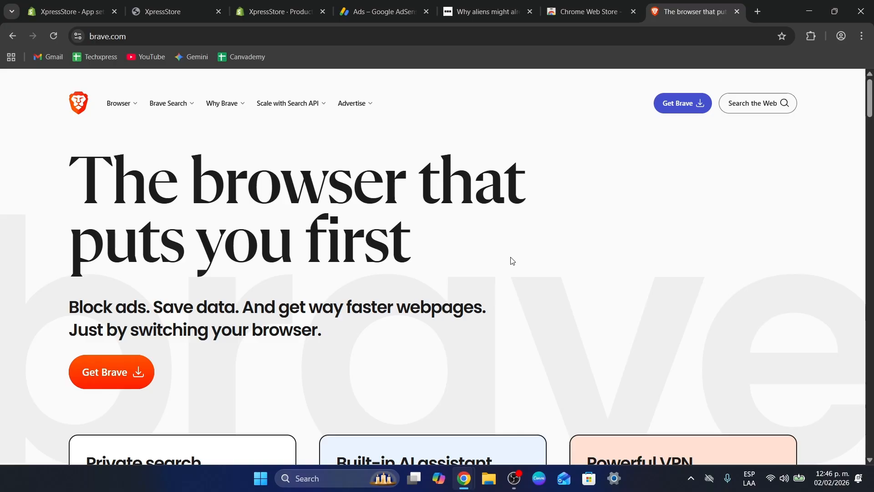
# Read the introduction and the ad-blocking feature description on the Brave homepage
pyautogui.scroll(-5, 512, 261)
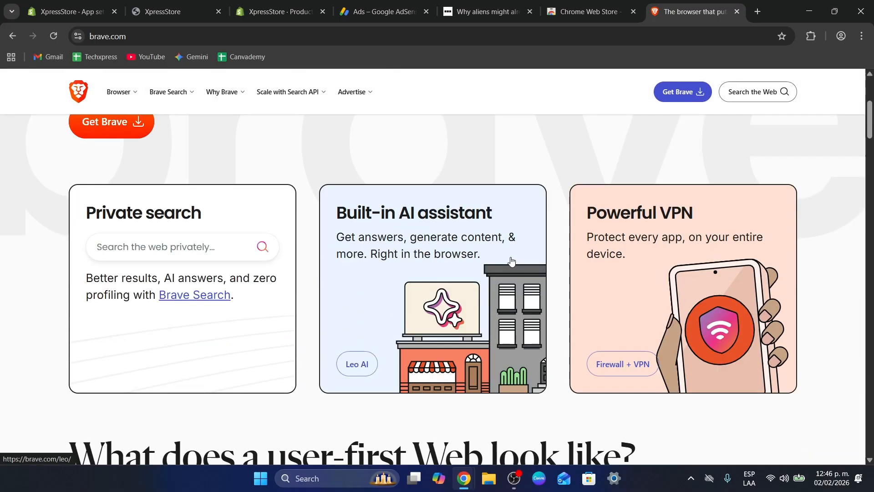
pyautogui.scroll(-1, 512, 261)
pyautogui.scroll(6, 512, 261)
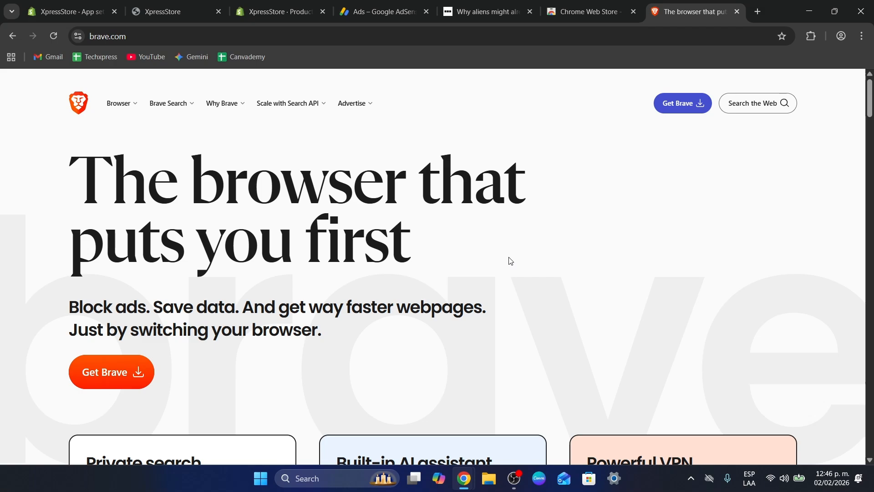
pyautogui.scroll(-15, 511, 261)
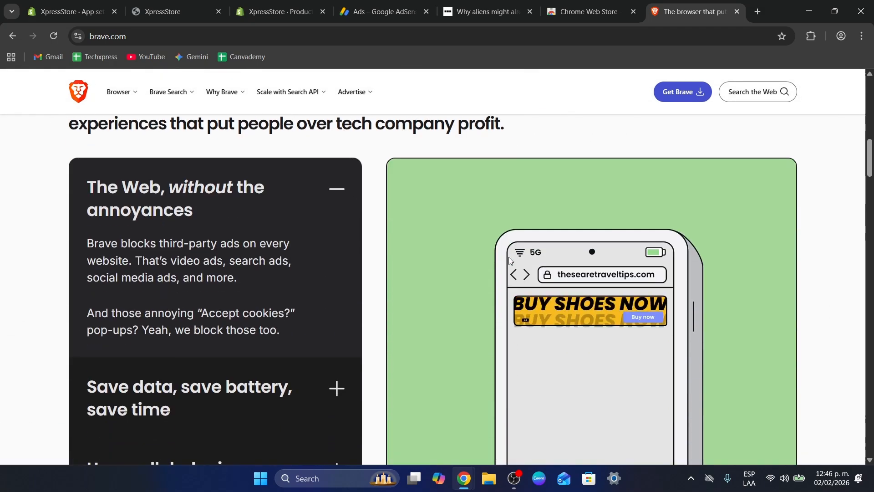
# Compare the sample recipe page in Brave vs Chrome by moving the comparison slider across to the full Brave view
pyautogui.scroll(-9, 510, 260)
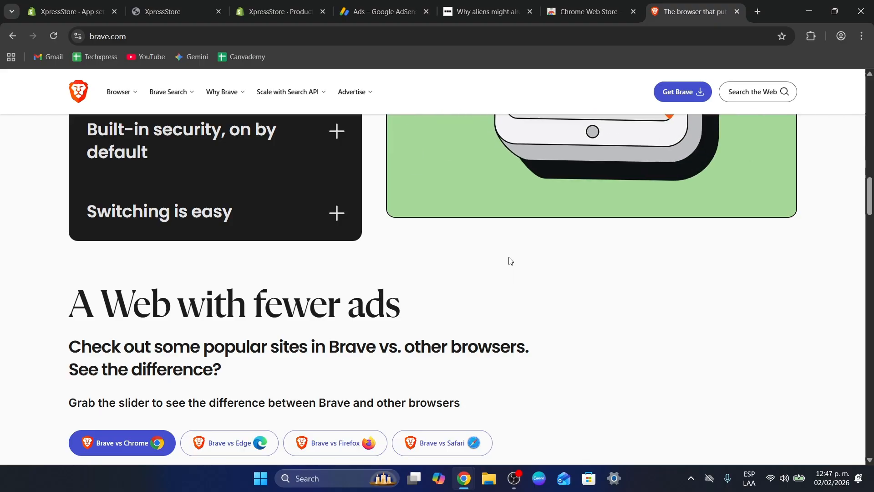
pyautogui.scroll(-3, 529, 415)
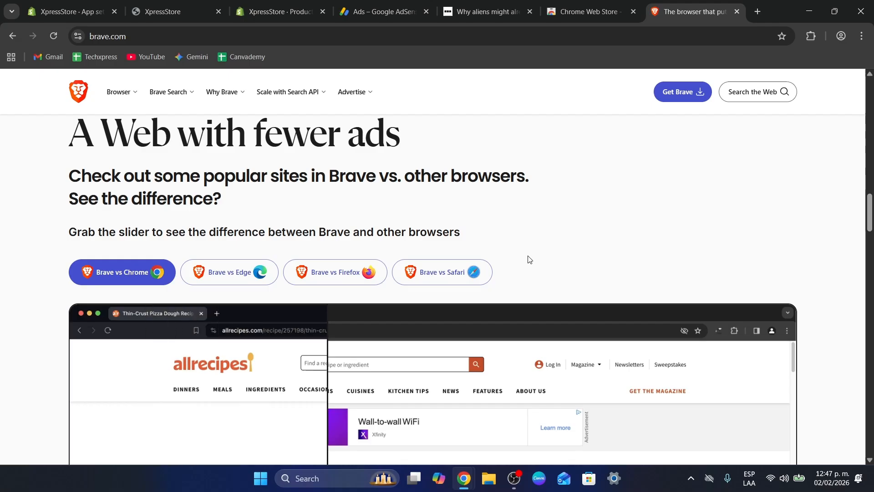
pyautogui.scroll(-1, 517, 195)
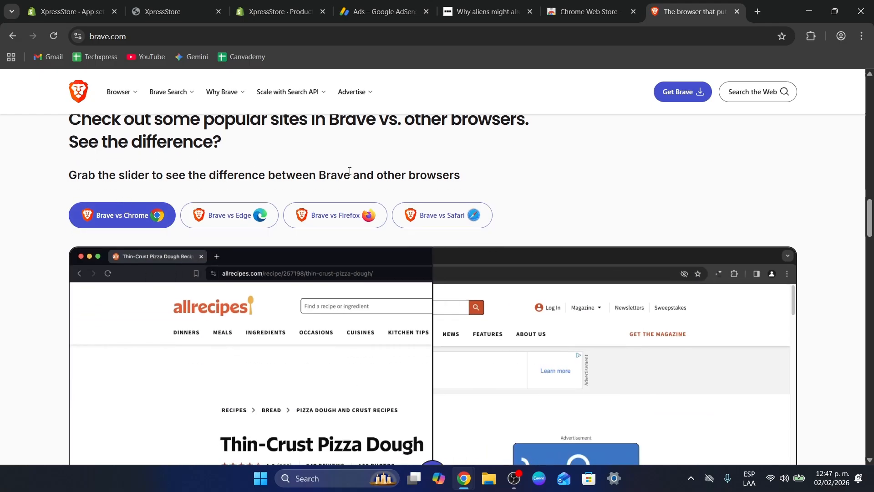
pyautogui.scroll(-1, 445, 189)
pyautogui.scroll(-1, 466, 351)
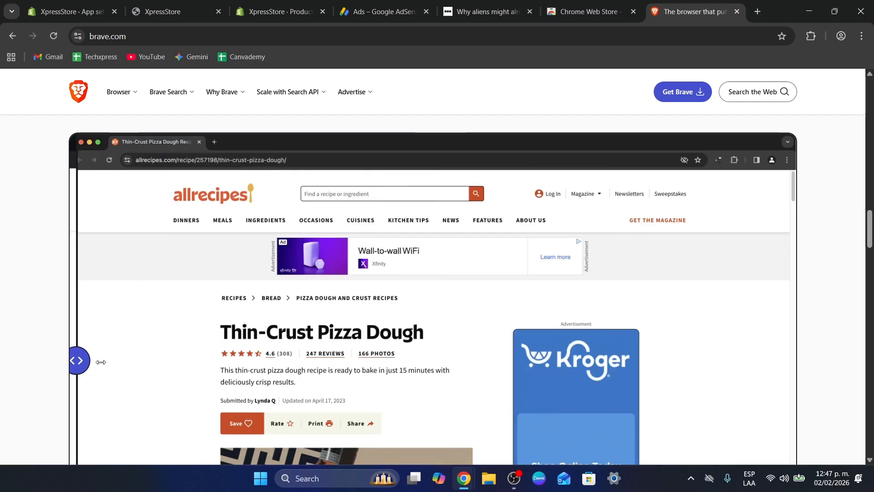
pyautogui.scroll(-1, 382, 320)
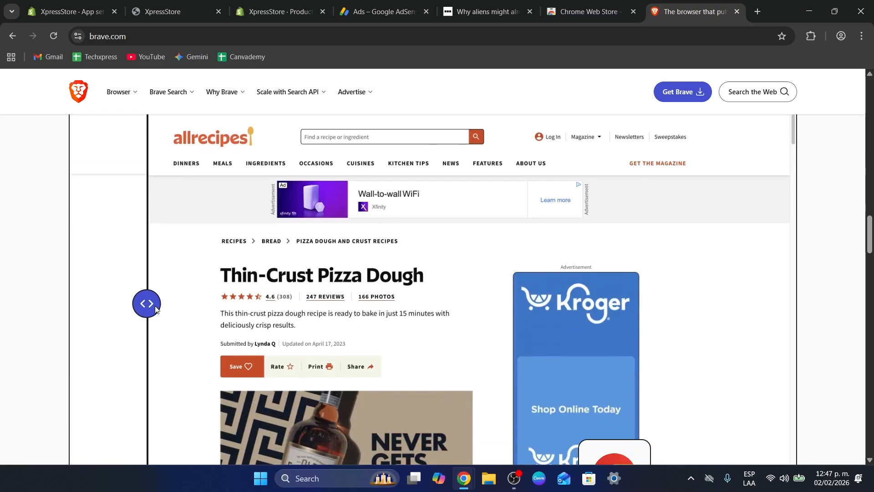
pyautogui.moveTo(150, 305); pyautogui.dragTo(837, 293)
pyautogui.moveTo(148, 282); pyautogui.dragTo(781, 303)
# Look through the browser comparisons, the download section and the frequently asked questions on the Brave homepage
pyautogui.scroll(-5, 689, 340)
pyautogui.scroll(2, 699, 330)
pyautogui.scroll(-10, 699, 330)
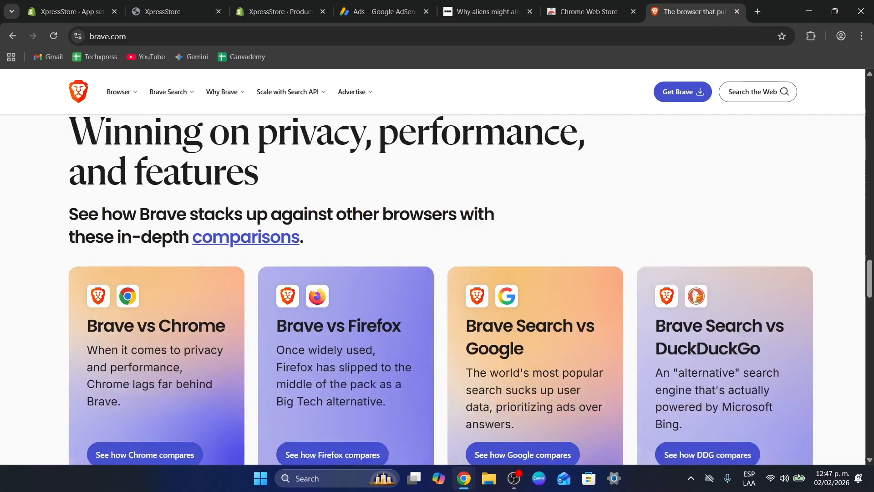
pyautogui.scroll(-15, 700, 332)
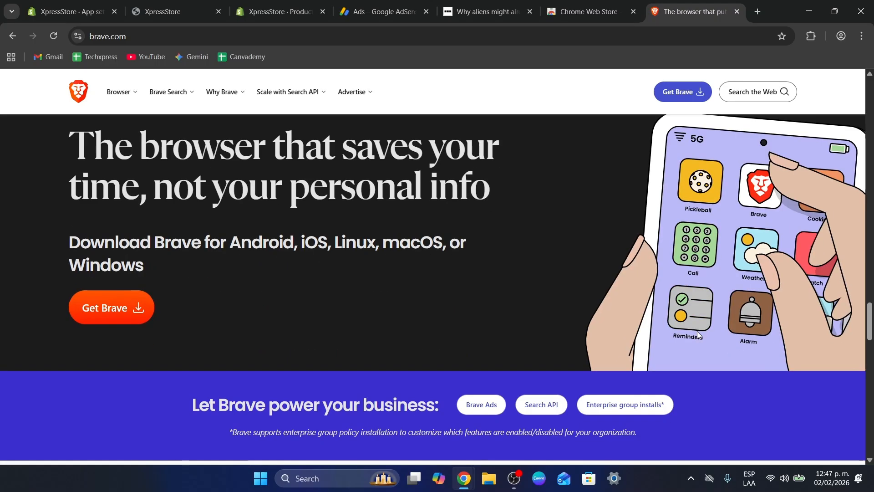
pyautogui.scroll(-6, 696, 342)
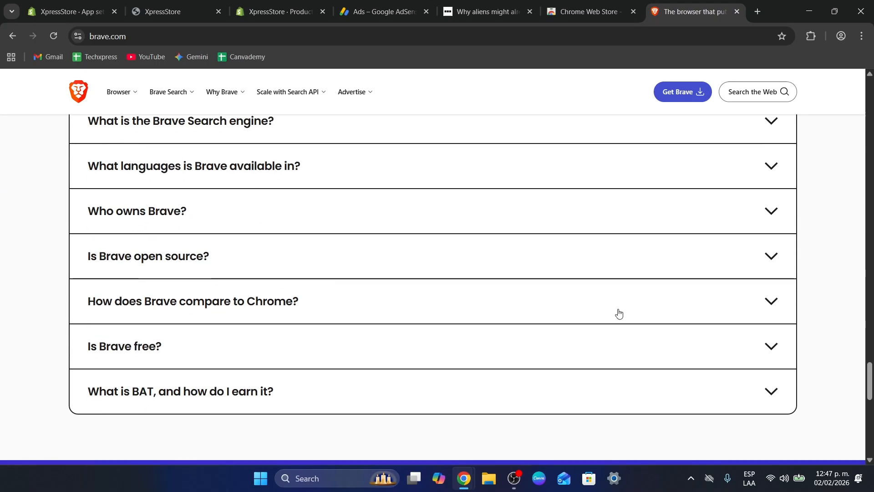